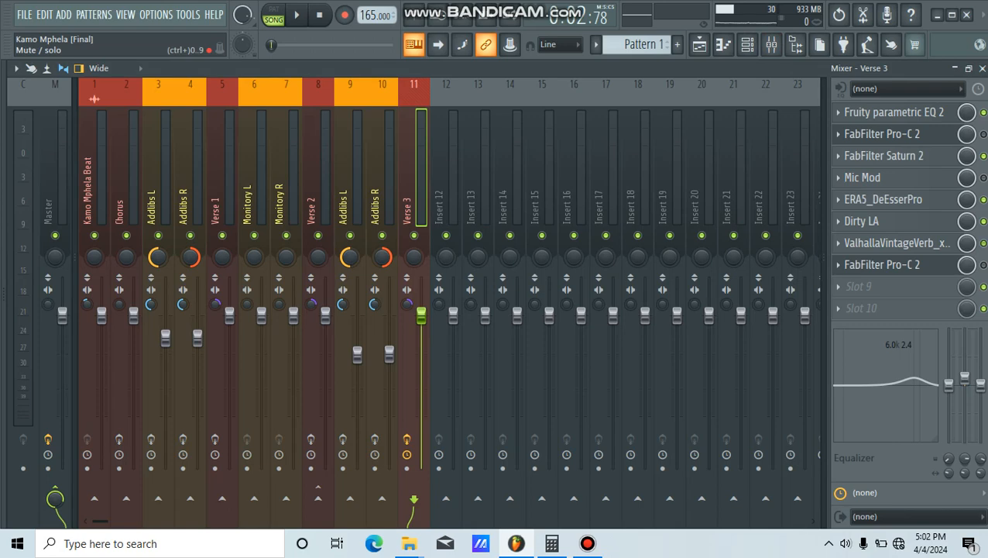
Step: Delete the FabFilter Pro-C 2 compressor from effect slot 8 of the Verse 3 mixer track
{"action": "right_click", "coordinate": [883, 264]}
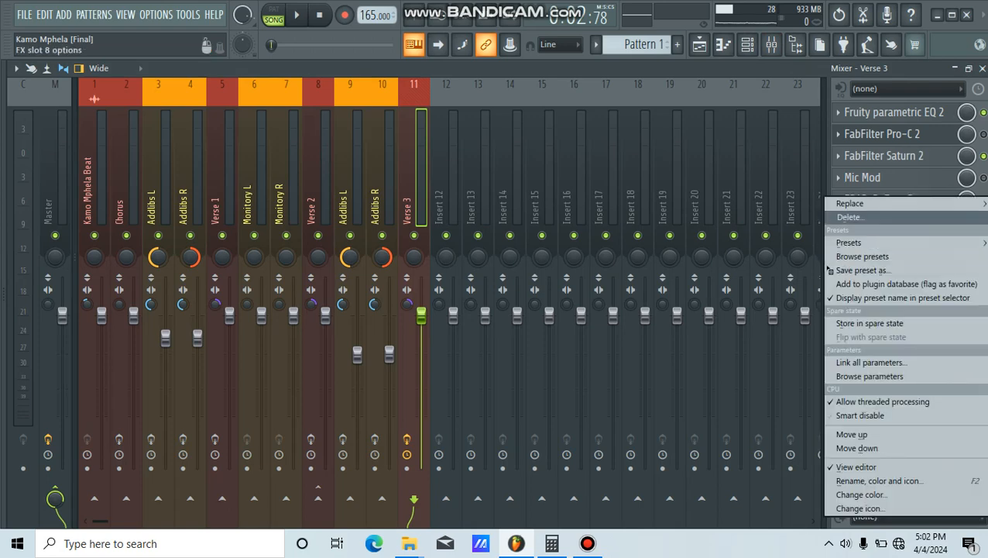
{"action": "left_click", "coordinate": [846, 216]}
Step: In the playlist, solo Track 2 and listen to the Verse 3 vocal from just before bar 69 through to its end
{"action": "key", "text": "F5"}
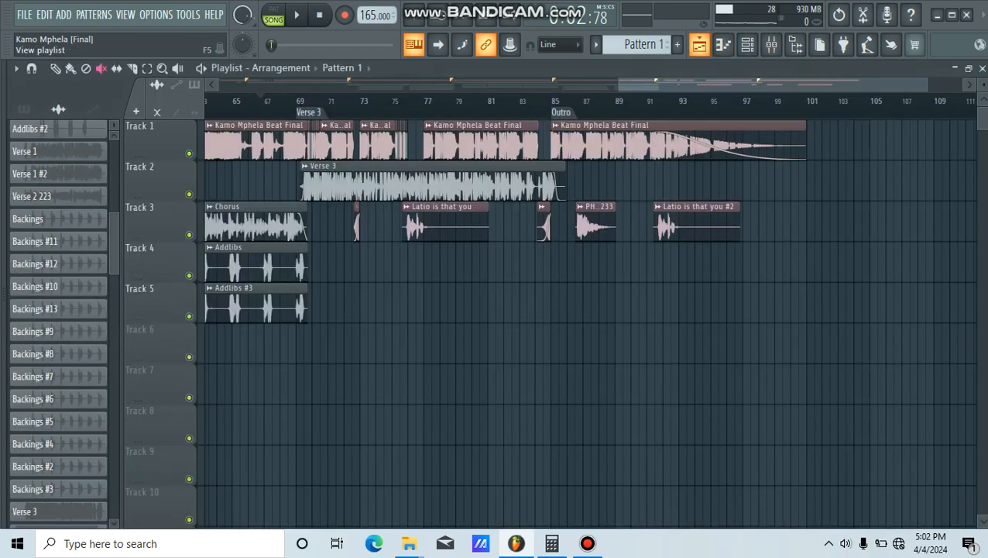
{"action": "left_click", "coordinate": [297, 101]}
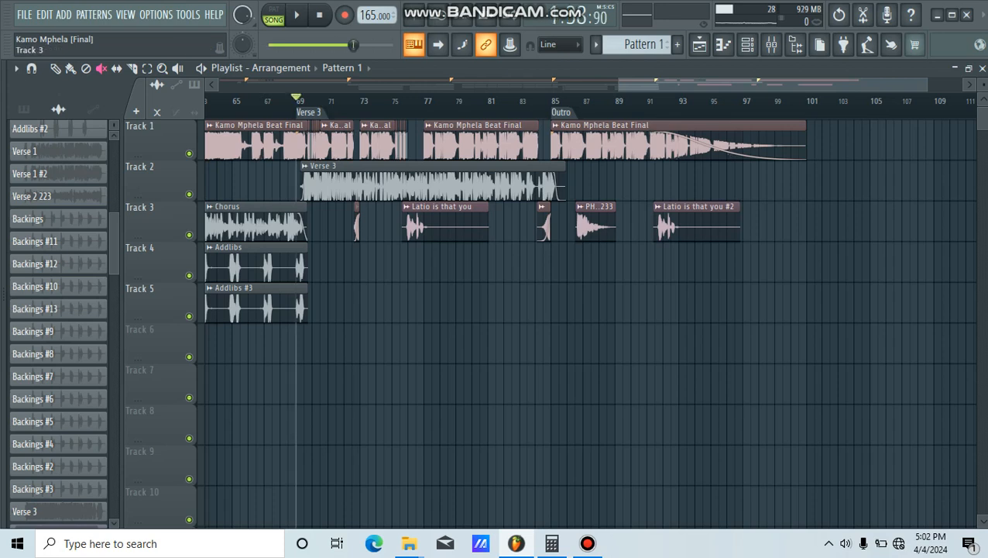
{"action": "right_click", "coordinate": [189, 194]}
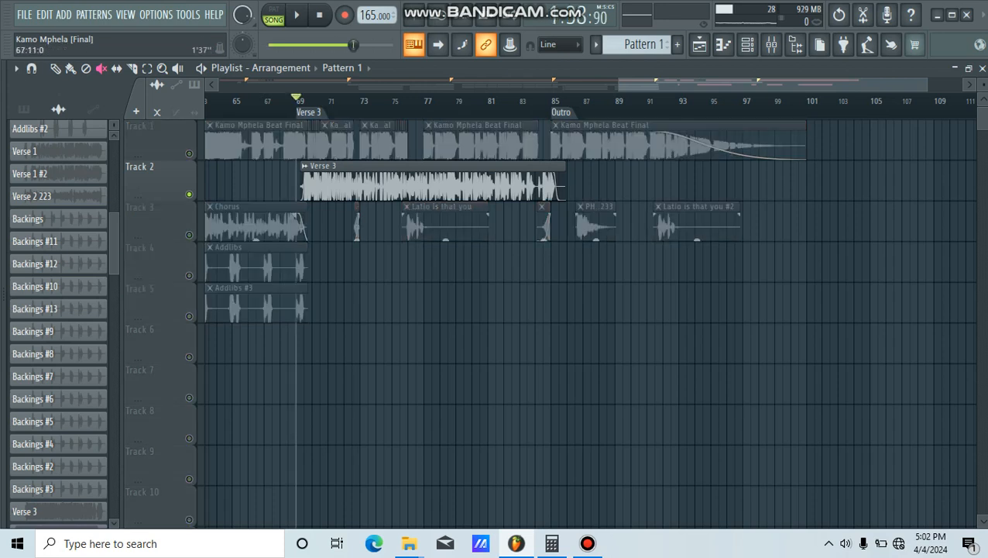
{"action": "left_click", "coordinate": [297, 15]}
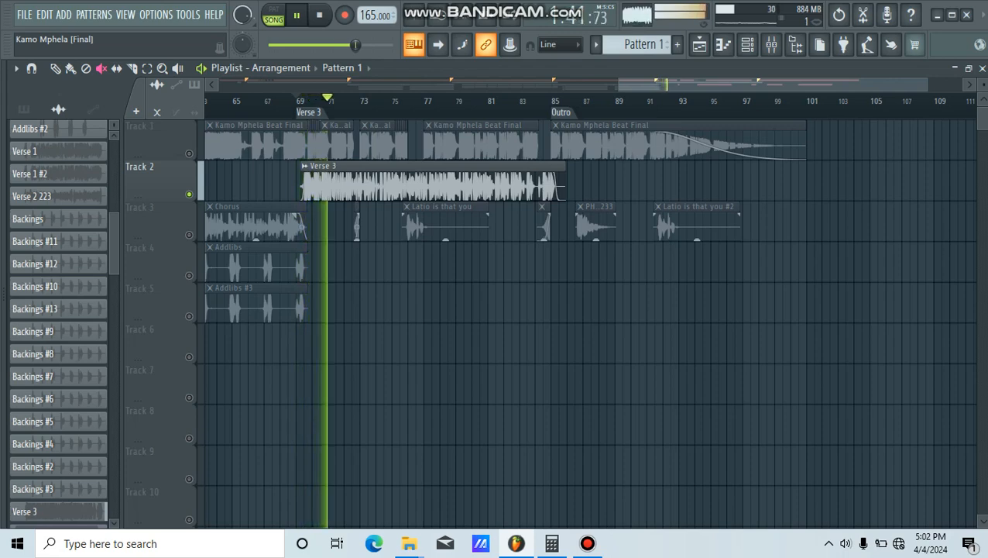
{"action": "left_click_drag", "start_coordinate": [926, 84], "coordinate": [842, 85]}
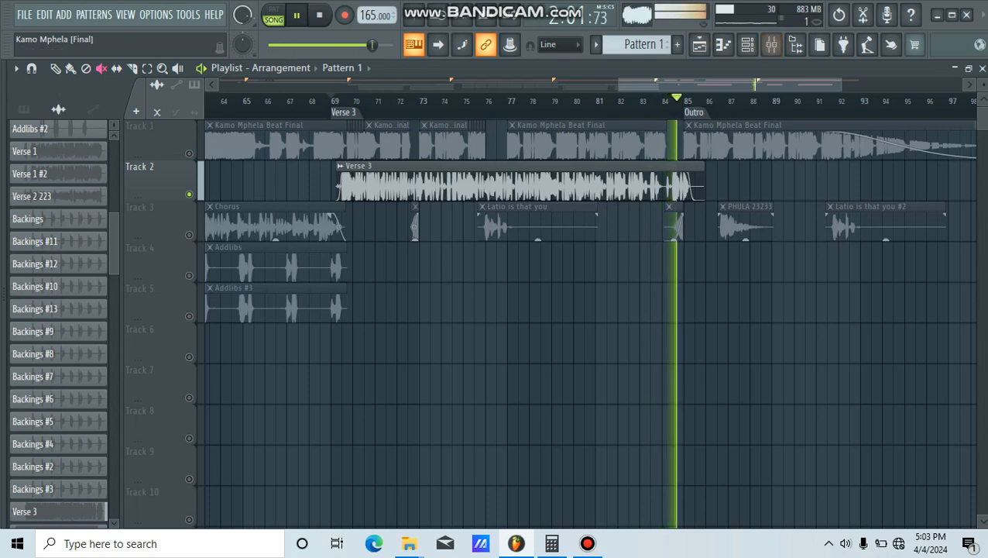
{"action": "left_click", "coordinate": [296, 14]}
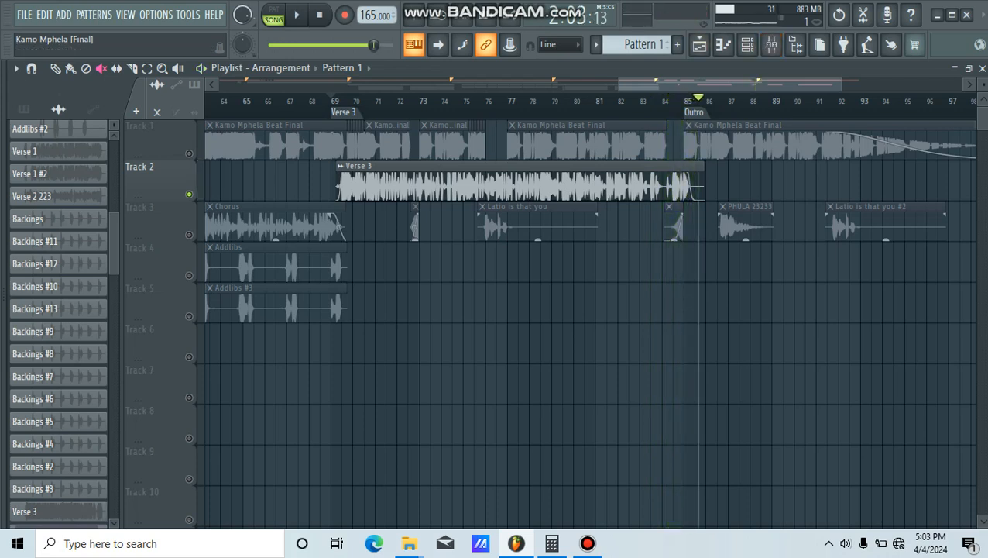
Step: Return the playhead to the start of Verse 3 just before bar 69 and leave only Track 2 soloed
{"action": "left_click", "coordinate": [330, 101]}
{"action": "right_click", "coordinate": [189, 194]}
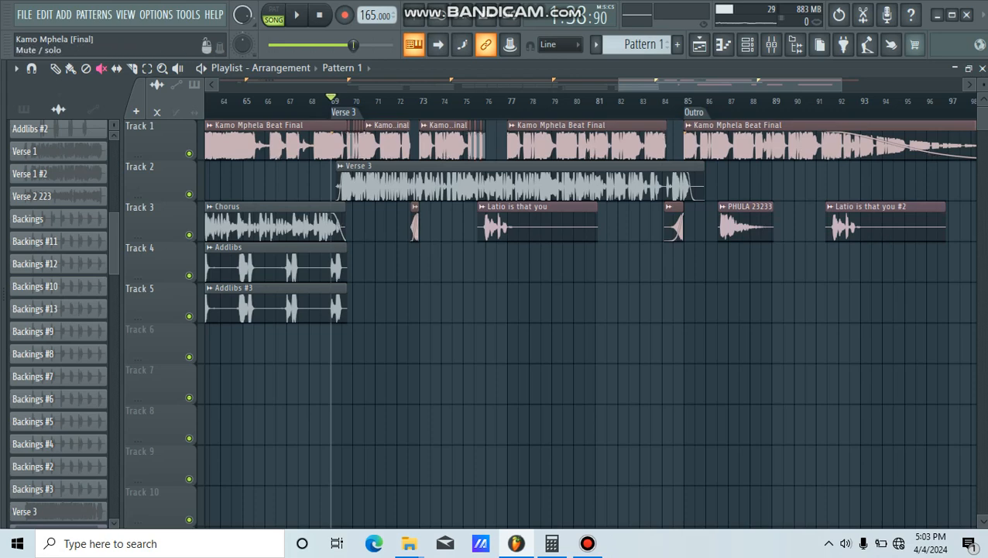
{"action": "right_click", "coordinate": [189, 195]}
{"action": "scroll", "coordinate": [334, 194], "scroll_direction": "down", "scroll_amount": 4}
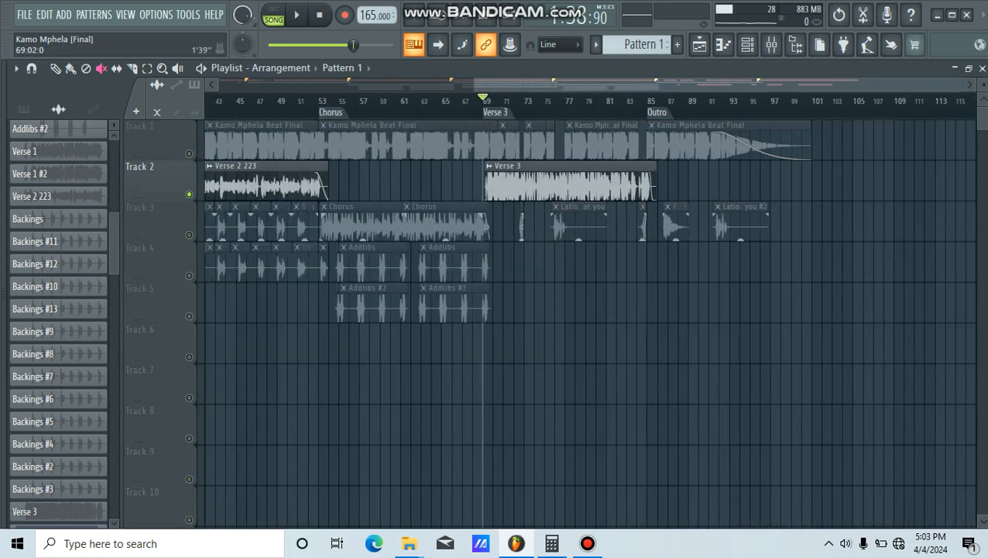
{"action": "scroll", "coordinate": [498, 194], "scroll_direction": "up", "scroll_amount": 3}
{"action": "scroll", "coordinate": [496, 193], "scroll_direction": "up", "scroll_amount": 2}
{"action": "scroll", "coordinate": [497, 193], "scroll_direction": "down", "scroll_amount": 1}
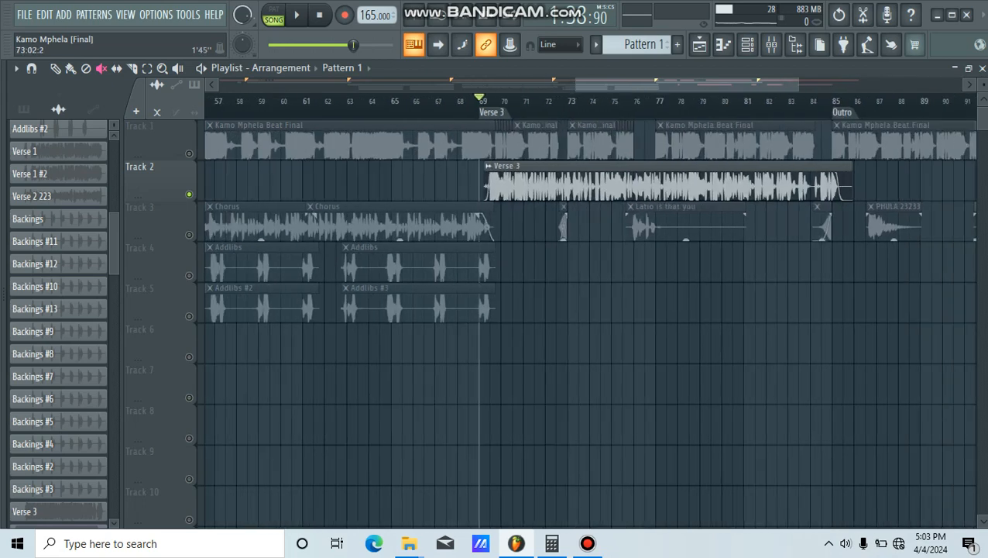
{"action": "left_click_drag", "start_coordinate": [596, 85], "coordinate": [632, 84]}
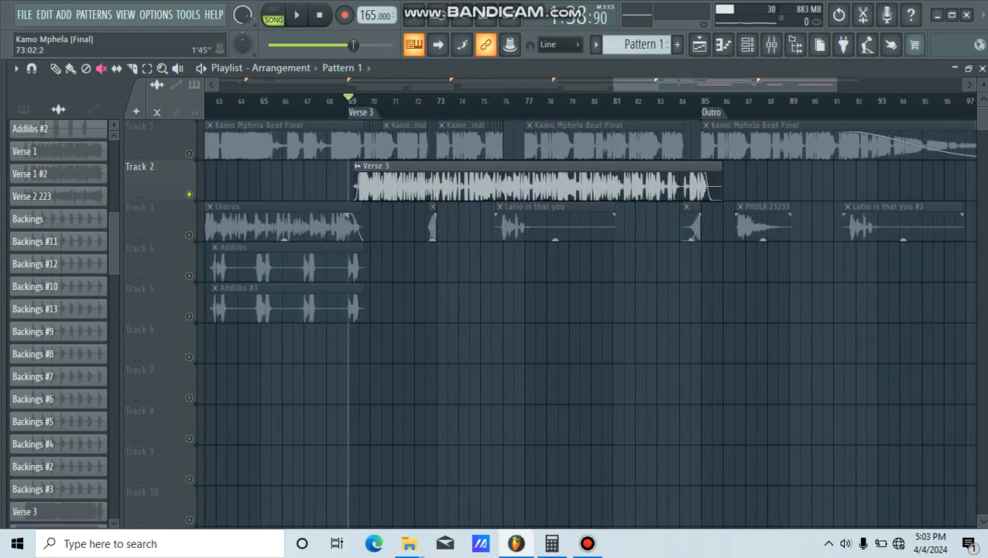
Step: Load a new FabFilter Pro-C 2 into effect slot 8 of the Verse 3 mixer track
{"action": "left_click", "coordinate": [770, 44]}
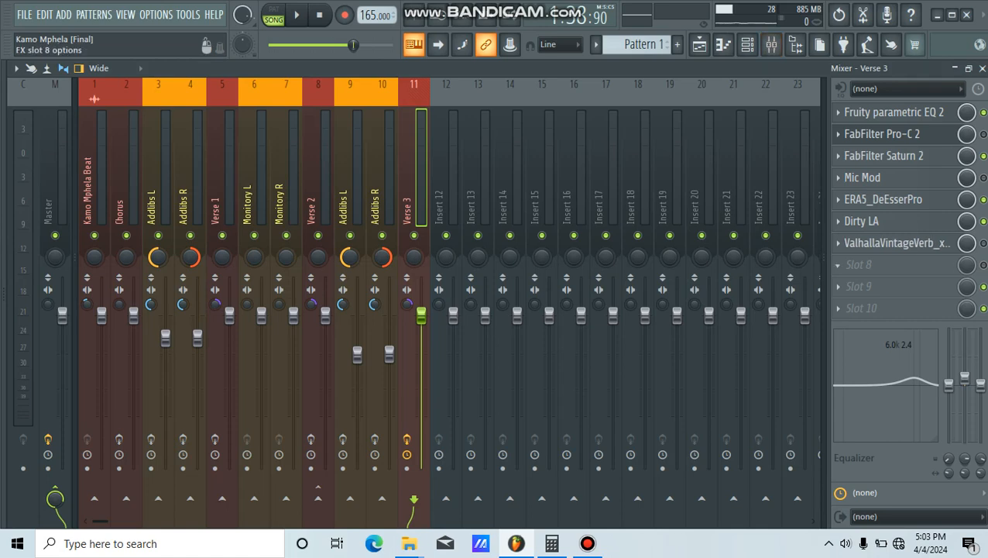
{"action": "left_click", "coordinate": [857, 264]}
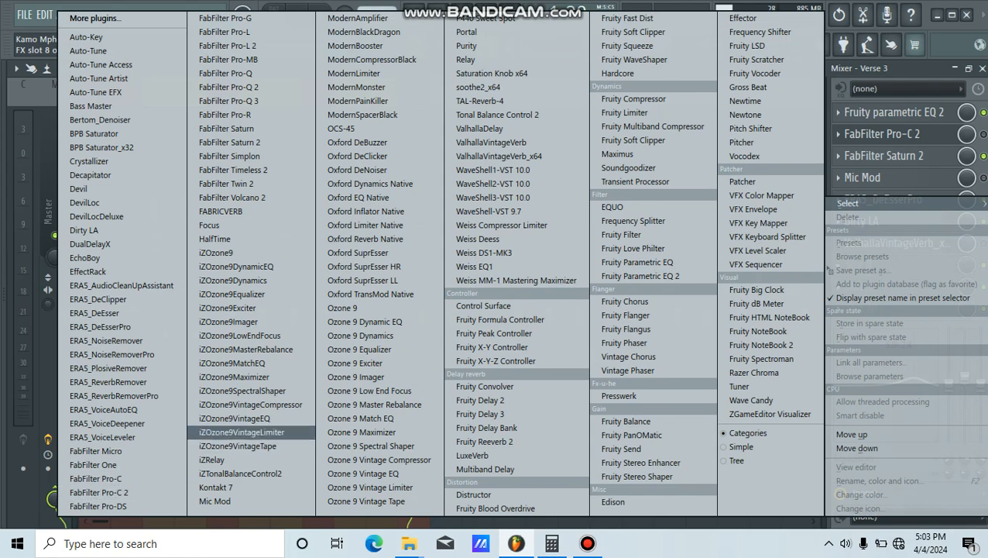
{"action": "left_click", "coordinate": [99, 492]}
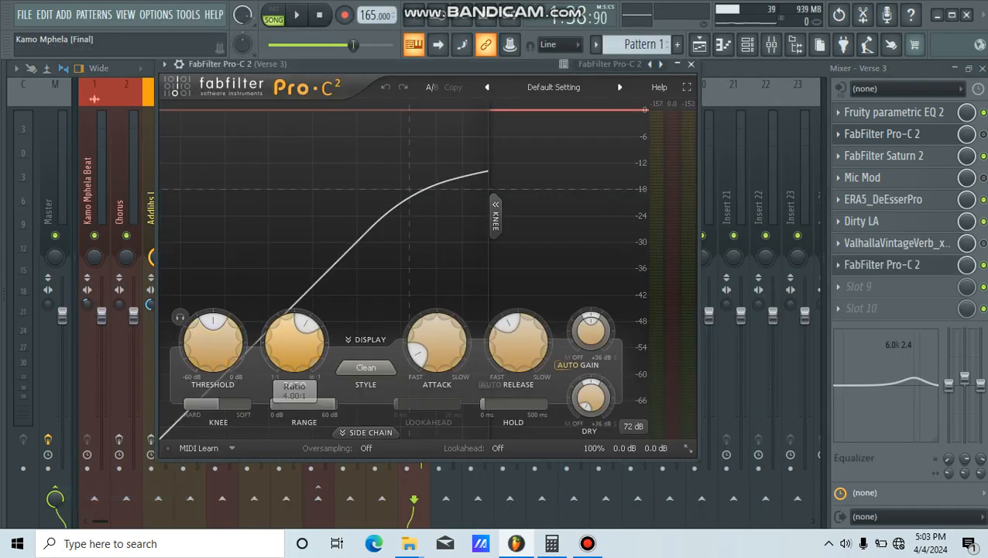
{"action": "left_click_drag", "start_coordinate": [495, 66], "coordinate": [589, 71]}
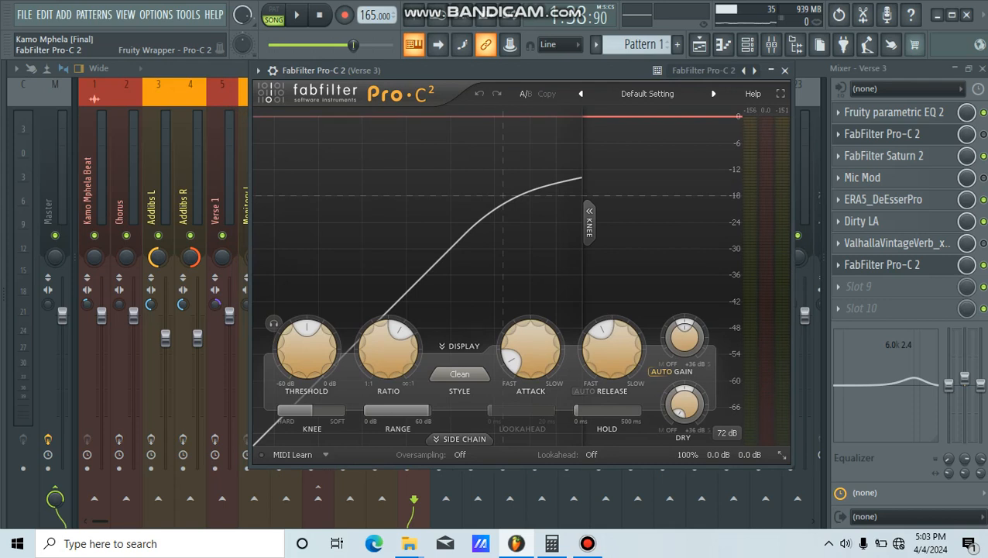
Step: Raise the compressor's threshold to about -14 dB while Verse 3 plays, then stop playback and lower the ratio slightly
{"action": "mouse_move", "coordinate": [589, 71]}
{"action": "left_mouse_down"}
{"action": "mouse_move", "coordinate": [589, 62]}
{"action": "mouse_move", "coordinate": [590, 71]}
{"action": "left_mouse_up"}
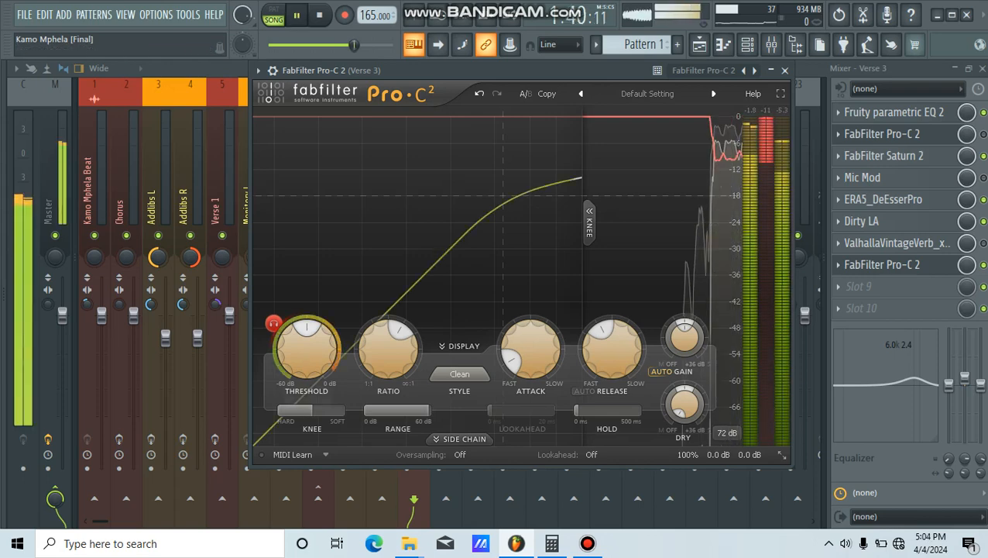
{"action": "mouse_move", "coordinate": [307, 349]}
{"action": "mouse_move", "coordinate": [307, 349]}
{"action": "left_mouse_down"}
{"action": "mouse_move", "coordinate": [307, 318]}
{"action": "mouse_move", "coordinate": [307, 334]}
{"action": "left_mouse_up"}
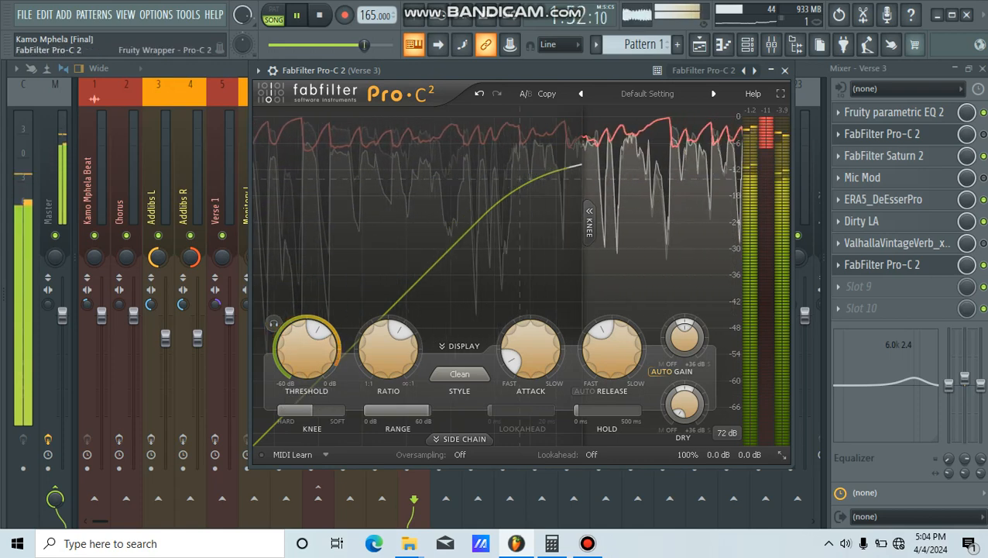
{"action": "left_click", "coordinate": [296, 15]}
{"action": "mouse_move", "coordinate": [389, 341]}
{"action": "left_mouse_down"}
{"action": "mouse_move", "coordinate": [388, 361]}
{"action": "mouse_move", "coordinate": [389, 348]}
{"action": "left_mouse_up"}
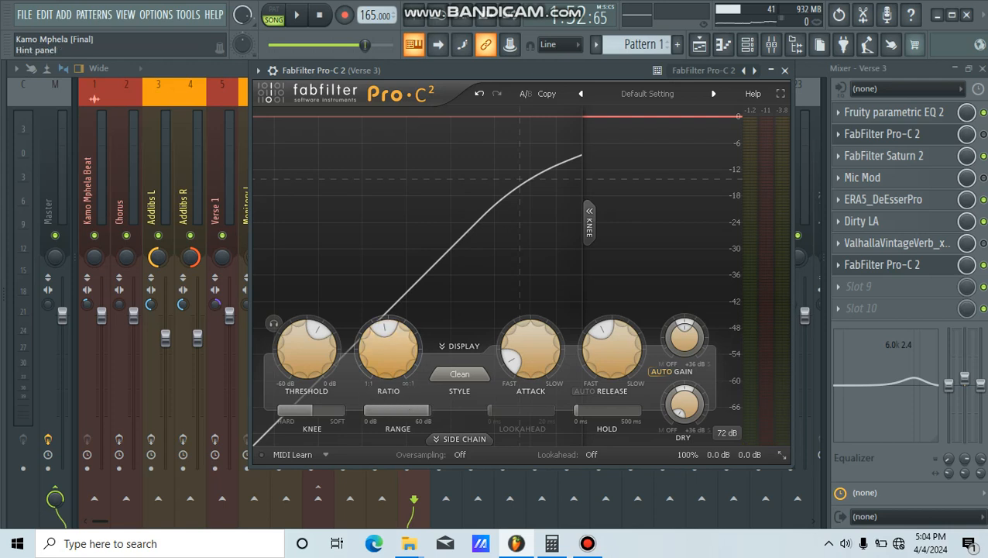
Step: Switch to the Calculator and enter 60000 to work out a tempo-based release time
{"action": "mouse_move", "coordinate": [530, 349]}
{"action": "mouse_move", "coordinate": [611, 349]}
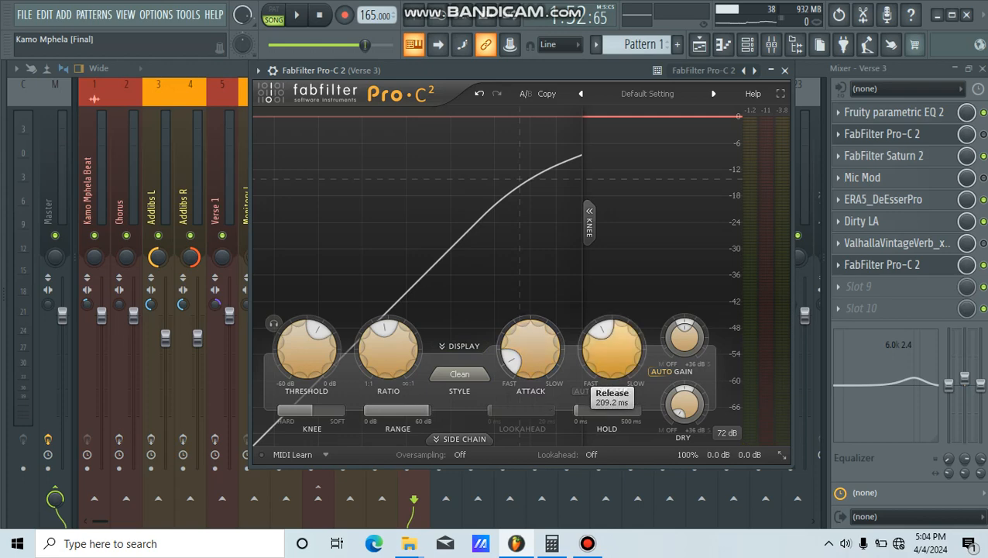
{"action": "left_click_drag", "start_coordinate": [371, 70], "coordinate": [227, 70]}
{"action": "left_click", "coordinate": [551, 543]}
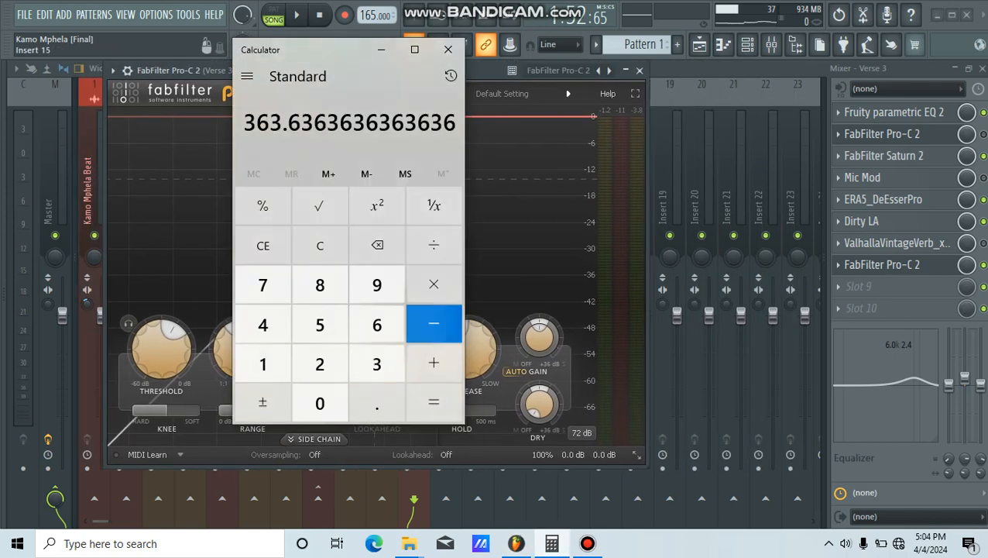
{"action": "left_click", "coordinate": [263, 245]}
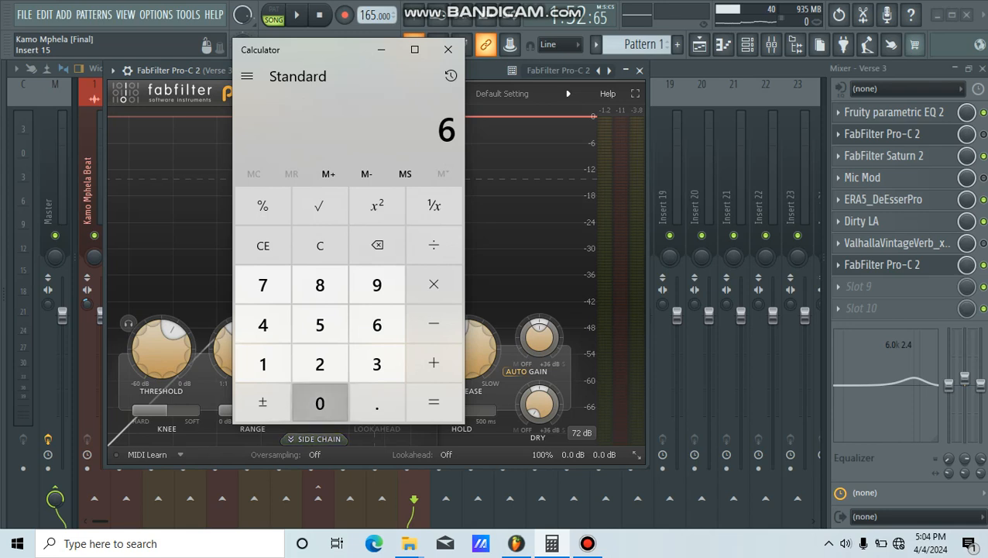
{"action": "double_click", "coordinate": [320, 402]}
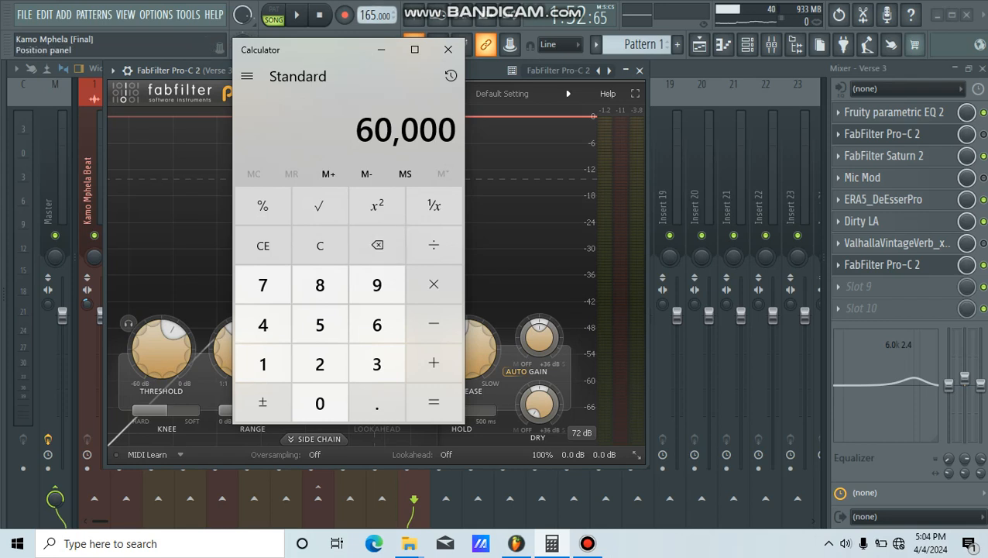
{"action": "left_click", "coordinate": [262, 364]}
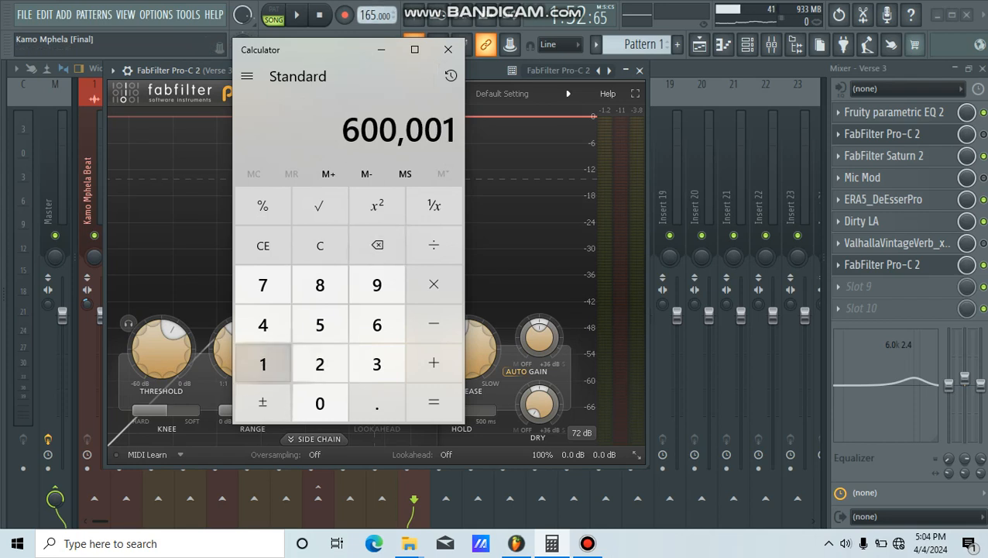
{"action": "left_click", "coordinate": [376, 324]}
{"action": "left_click", "coordinate": [320, 325]}
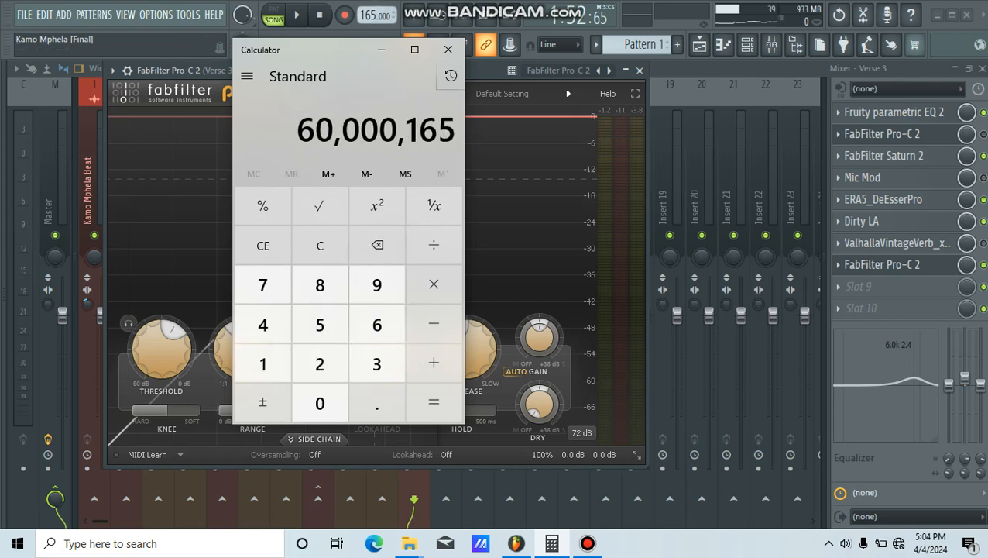
{"action": "left_click", "coordinate": [376, 245]}
{"action": "left_click", "coordinate": [377, 245]}
{"action": "left_click", "coordinate": [376, 245]}
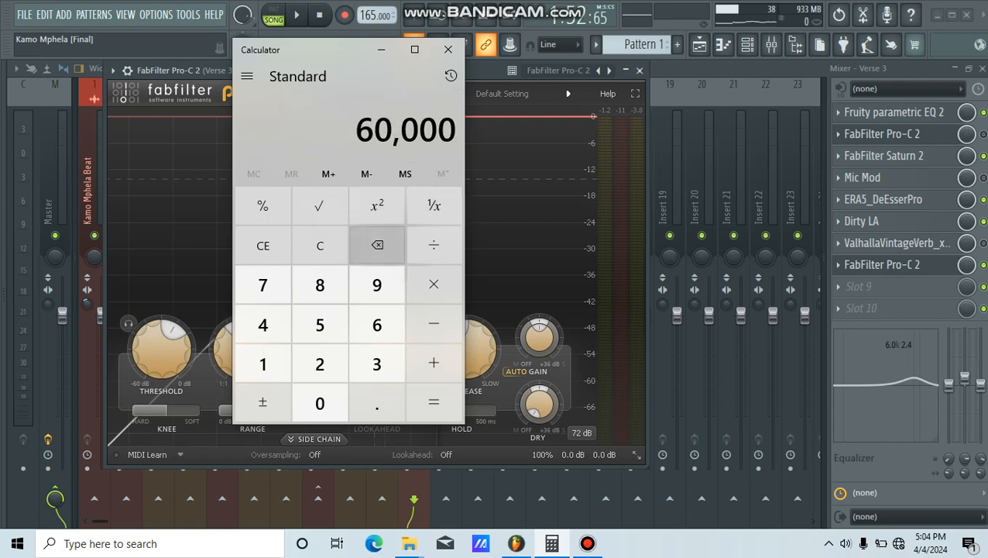
Step: Divide 60000 by the project tempo of 165 and highlight the whole-number part of the result
{"action": "left_click", "coordinate": [434, 245]}
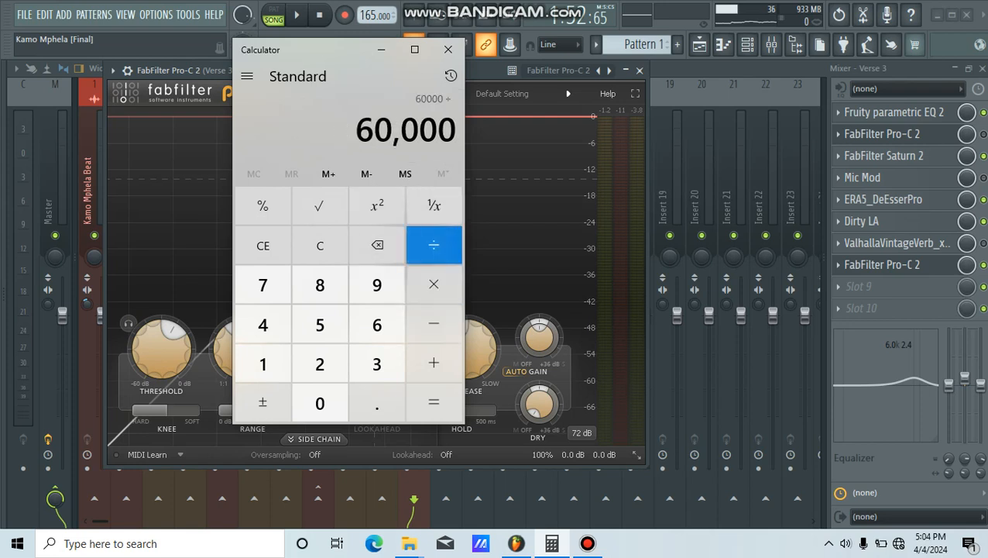
{"action": "left_click", "coordinate": [377, 324]}
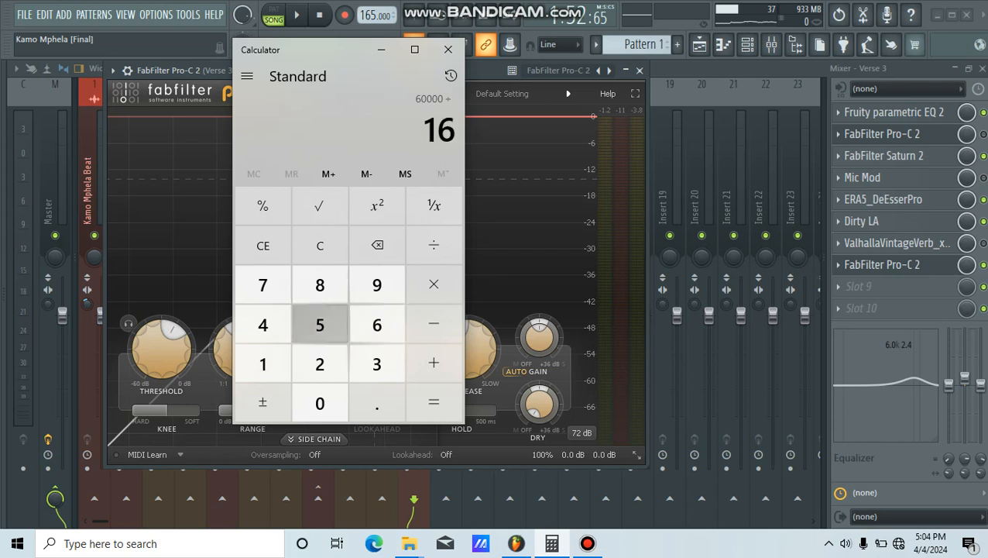
{"action": "left_click", "coordinate": [434, 402]}
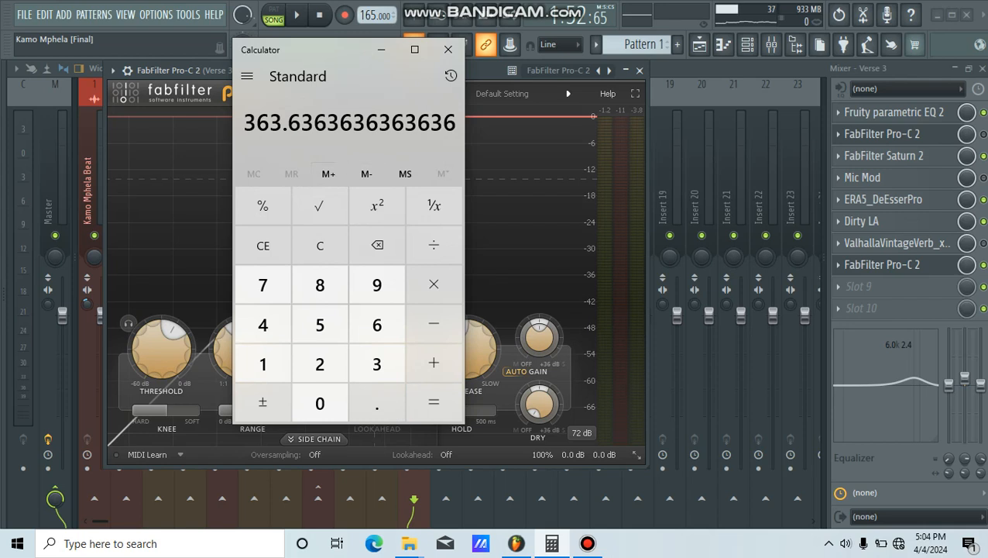
{"action": "left_click_drag", "start_coordinate": [288, 122], "coordinate": [404, 122]}
{"action": "left_click", "coordinate": [326, 124]}
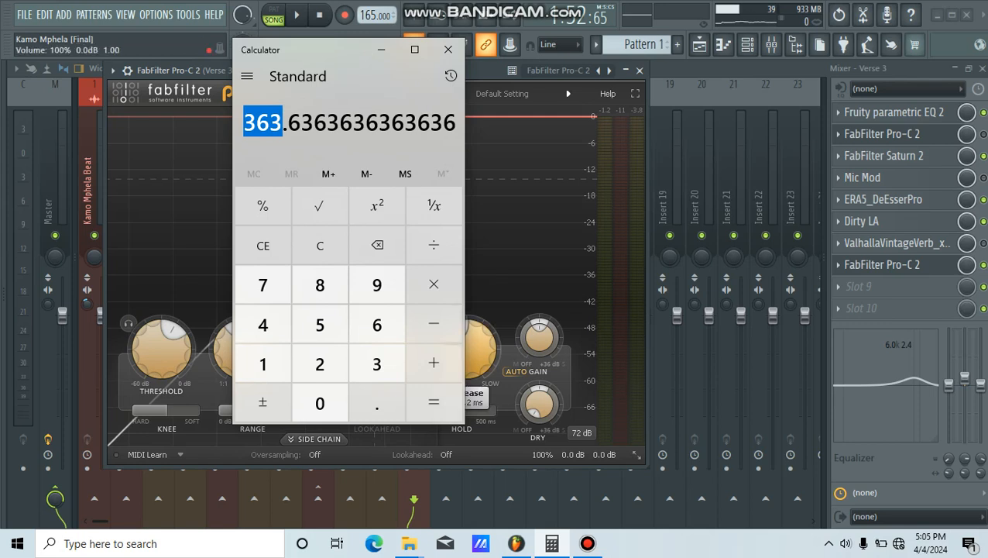
Step: Switch back to FL Studio and raise the compressor's release to match the calculated 363 ms
{"action": "key", "text": "alt+Tab"}
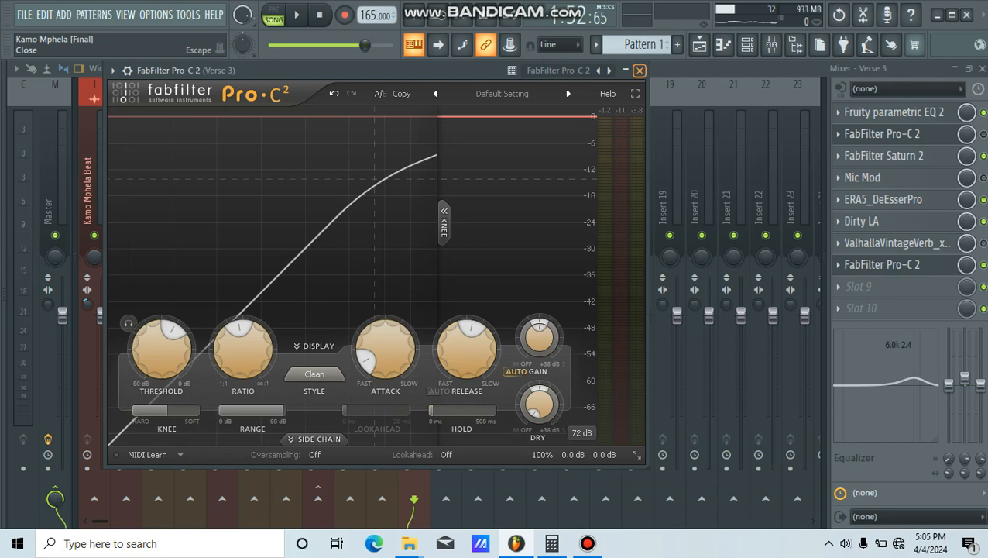
{"action": "left_click_drag", "start_coordinate": [349, 71], "coordinate": [434, 63]}
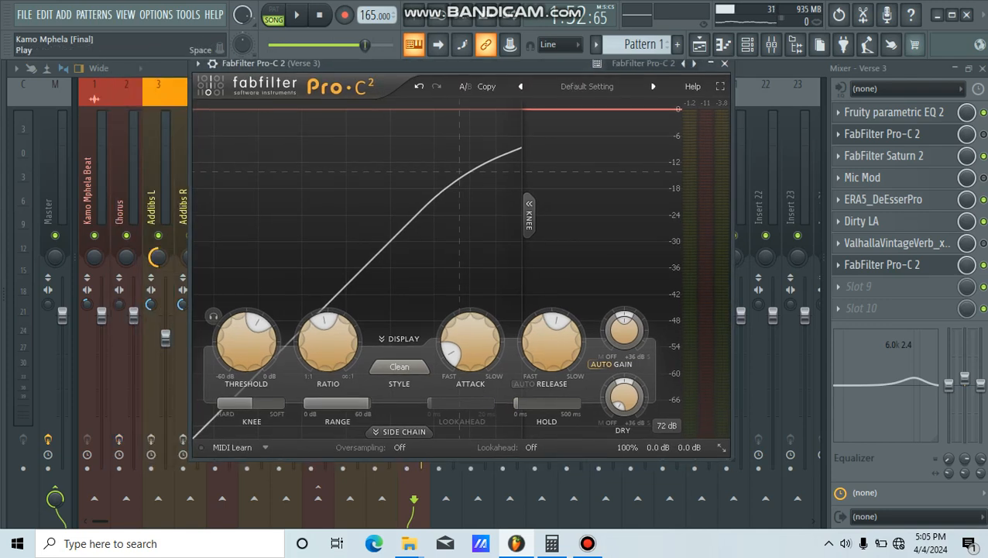
Step: Play Verse 3 while slowing the compressor's attack from the fast end to well towards the slow end, then stop playback
{"action": "key", "text": "space"}
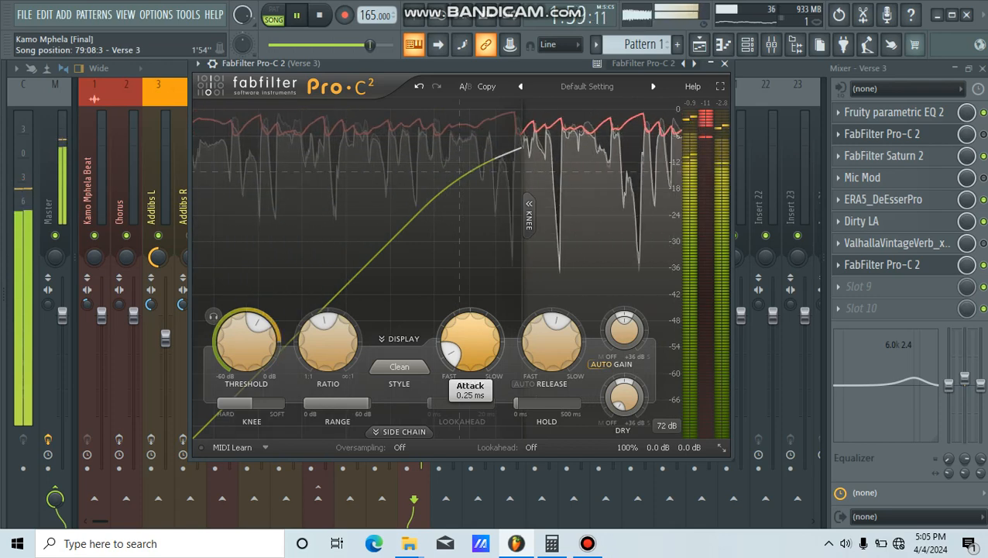
{"action": "left_click_drag", "start_coordinate": [470, 341], "coordinate": [470, 333]}
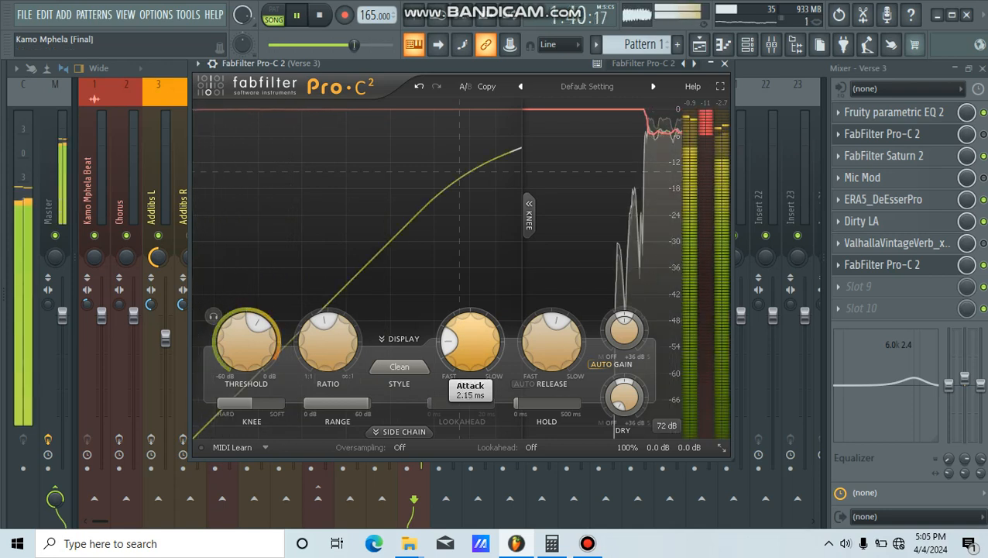
{"action": "left_click_drag", "start_coordinate": [470, 333], "coordinate": [470, 295]}
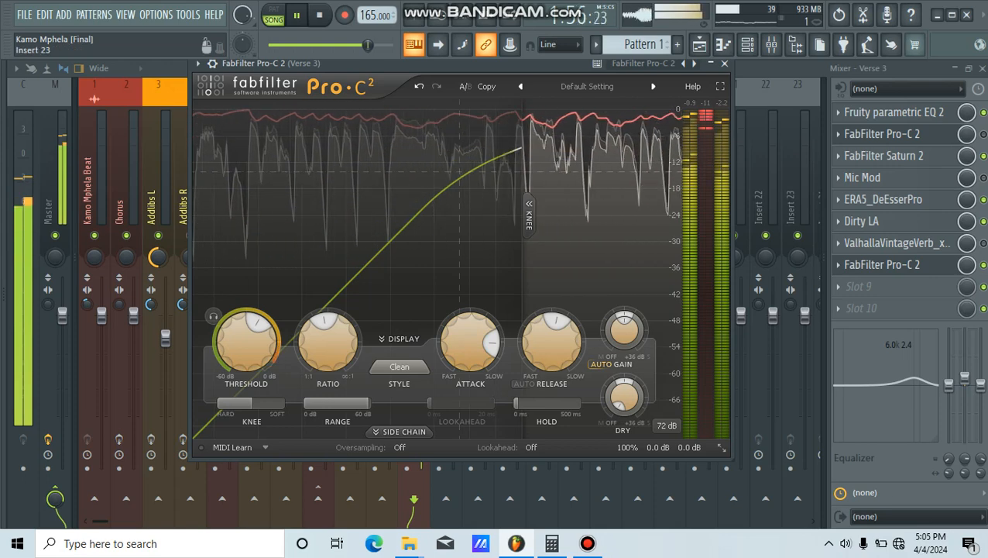
{"action": "key", "text": "space"}
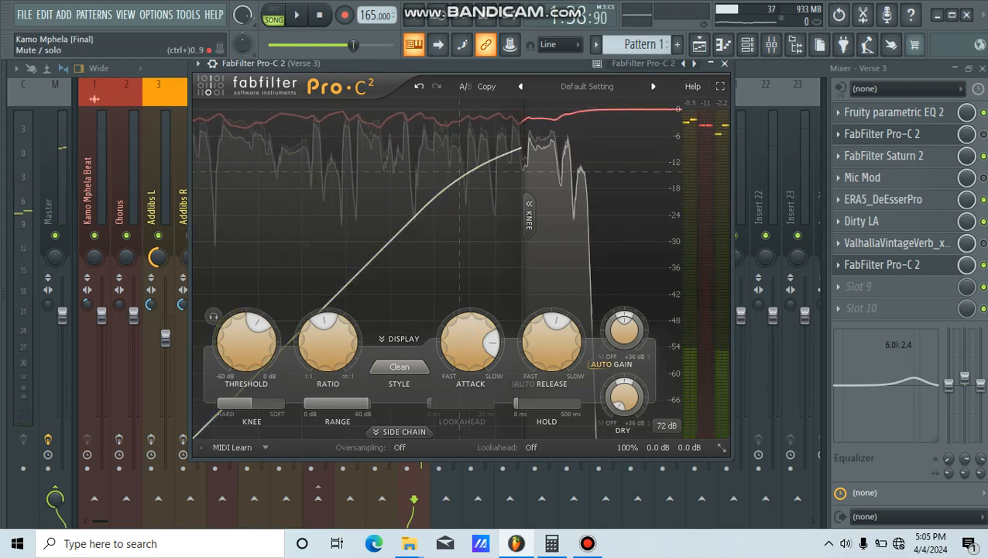
Step: Close the compressor window and listen to the processed Verse 3 vocal, ending with playback stopped
{"action": "left_click", "coordinate": [724, 64]}
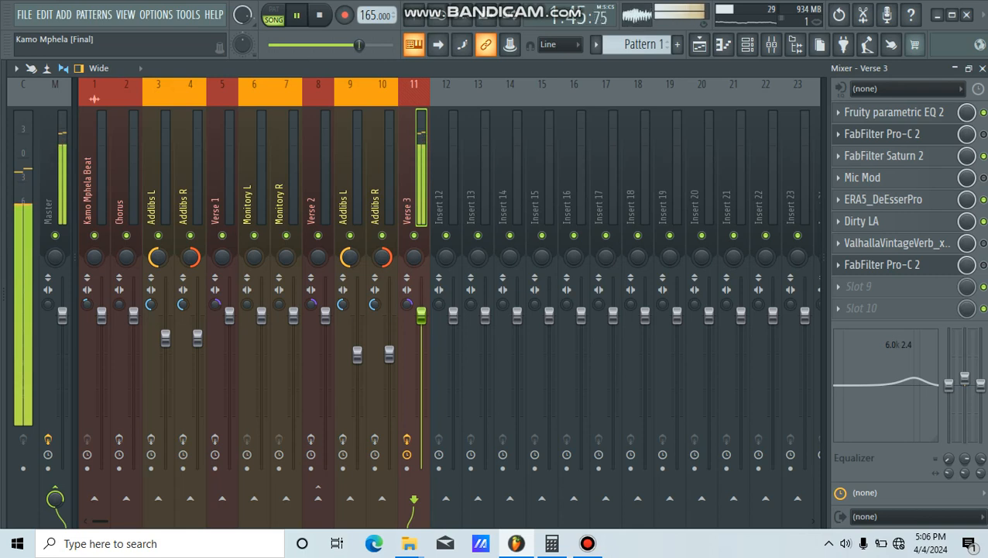
{"action": "key", "text": "space"}
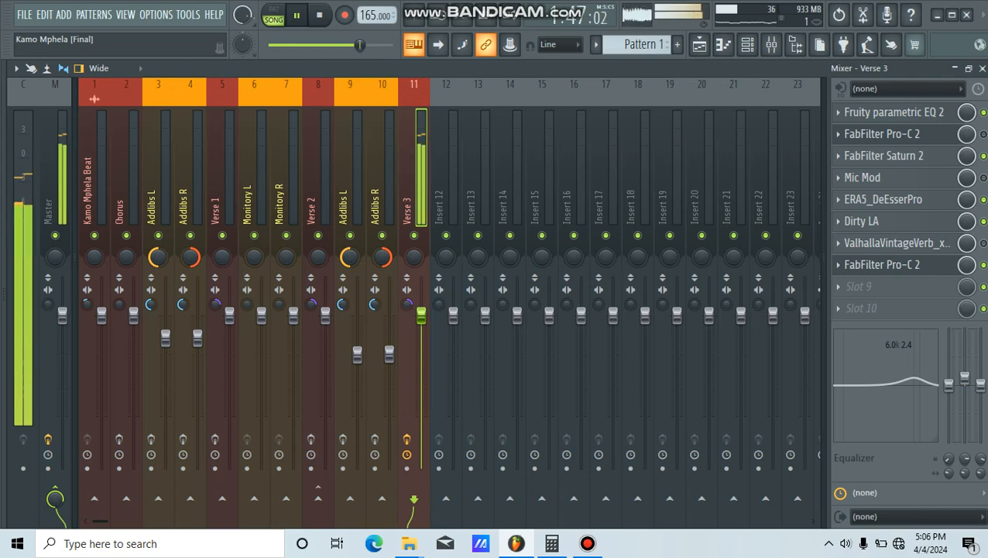
Step: Review the ValhallaVintageVerb reverb settings on the Verse 3 mixer track and close the plugin window
{"action": "left_click", "coordinate": [898, 243]}
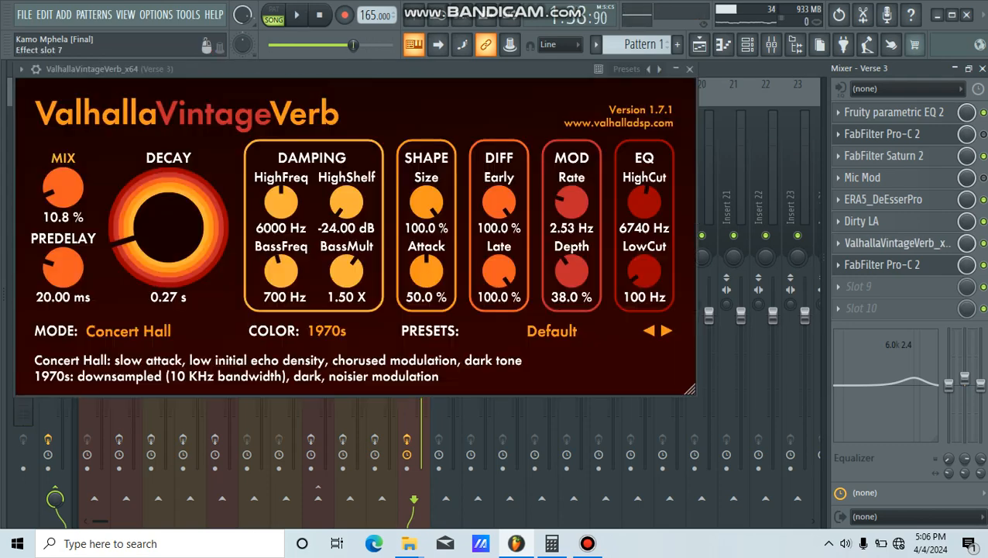
{"action": "left_click_drag", "start_coordinate": [356, 69], "coordinate": [397, 69]}
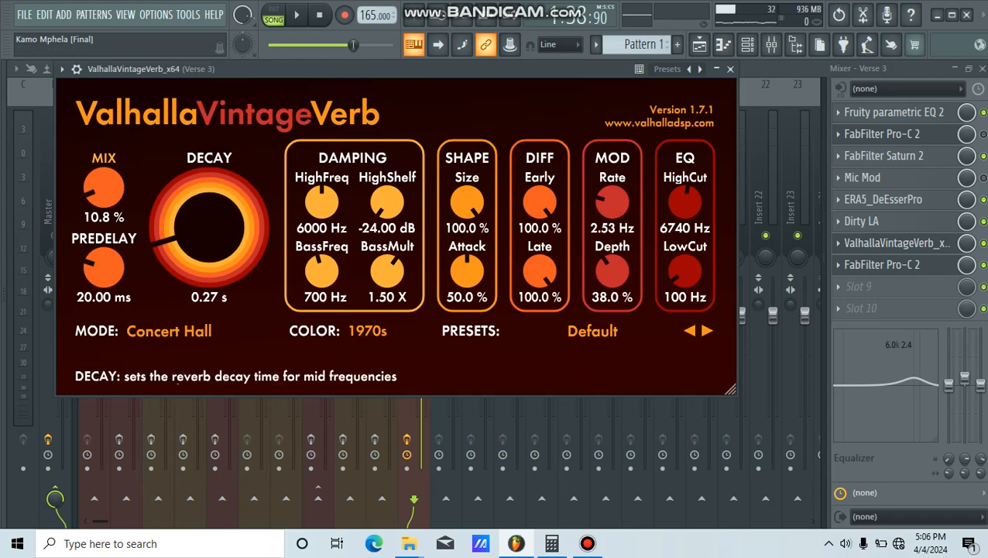
{"action": "left_click", "coordinate": [730, 68]}
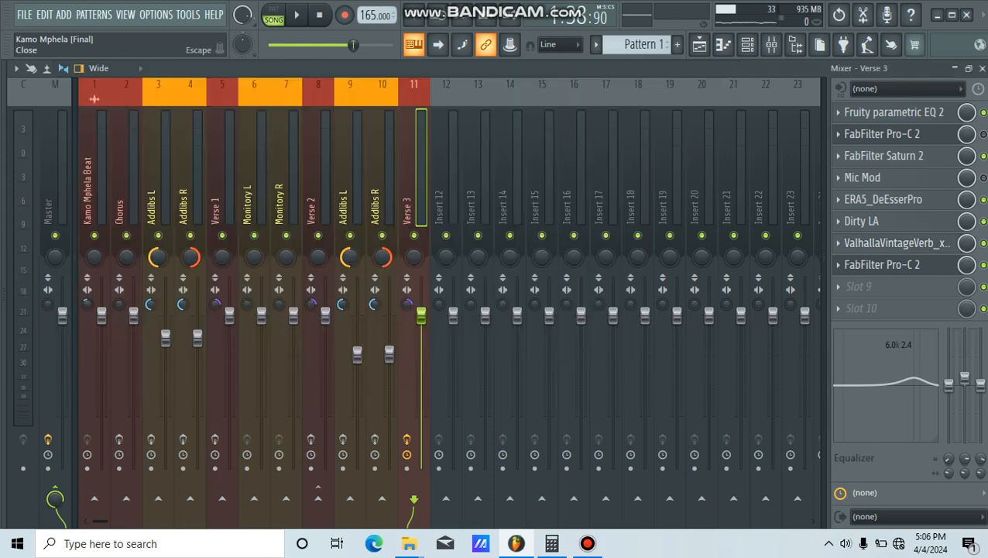
Step: Take the Verse 3 track out of solo in the playlist and play the full mix from the Verse 3 marker
{"action": "left_click", "coordinate": [698, 44]}
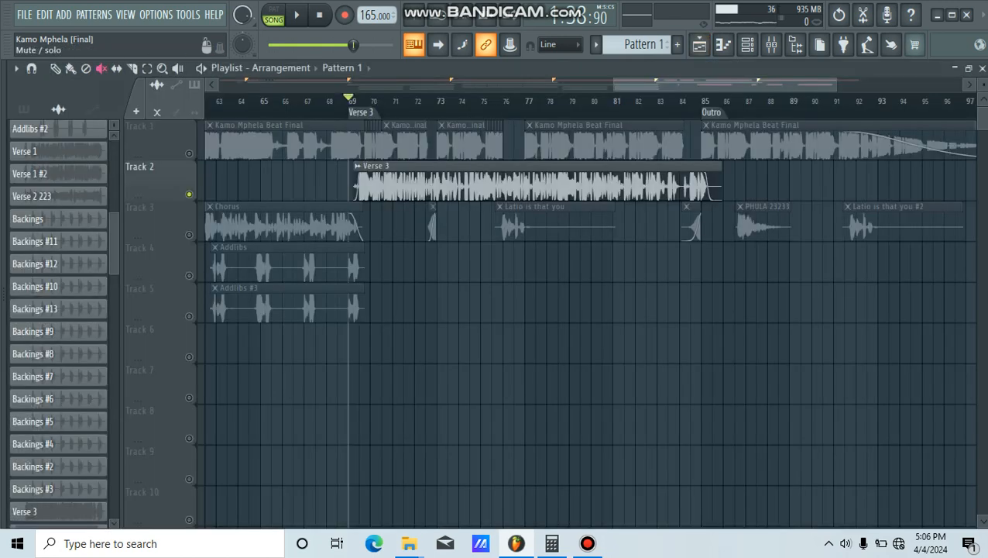
{"action": "right_click", "coordinate": [189, 194]}
{"action": "left_click", "coordinate": [771, 44]}
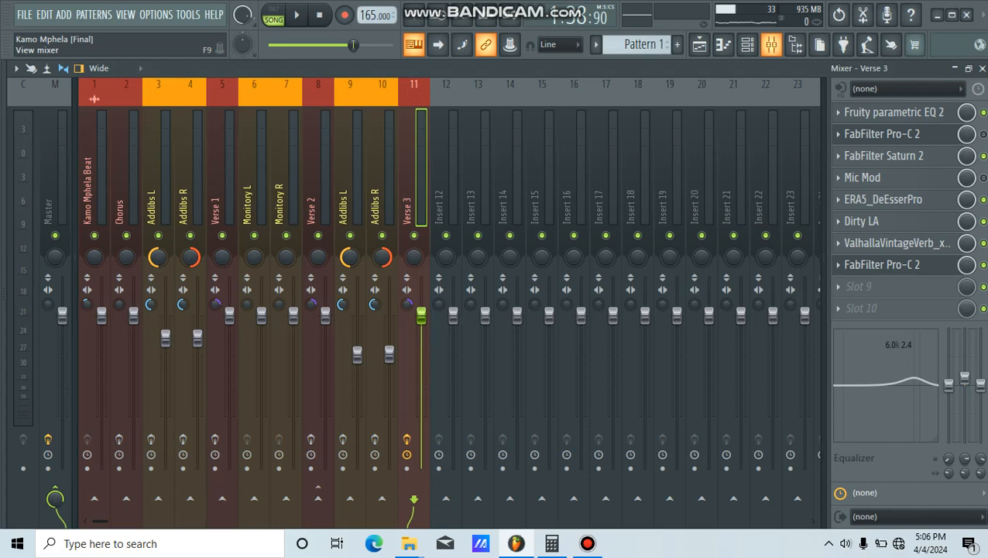
{"action": "left_click", "coordinate": [771, 44]}
{"action": "key", "text": "space"}
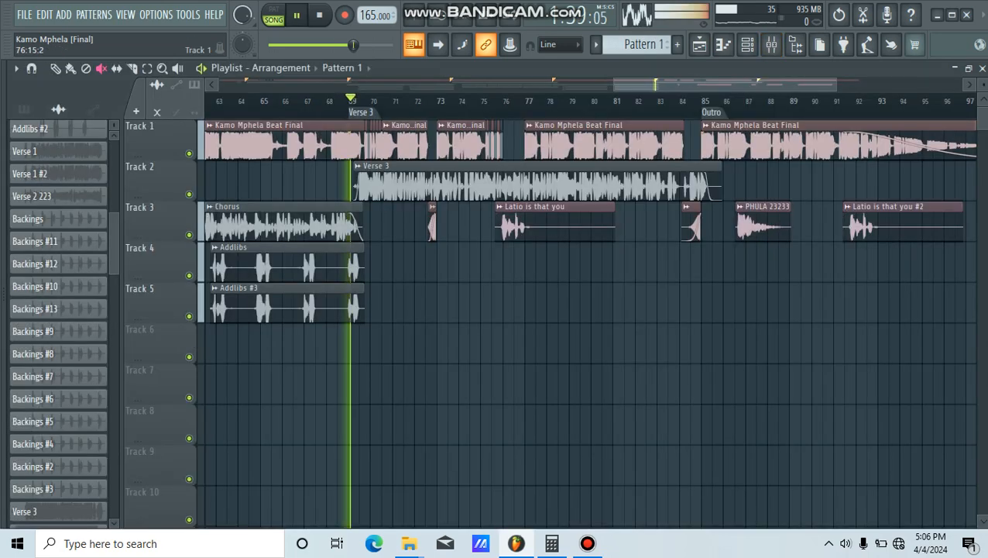